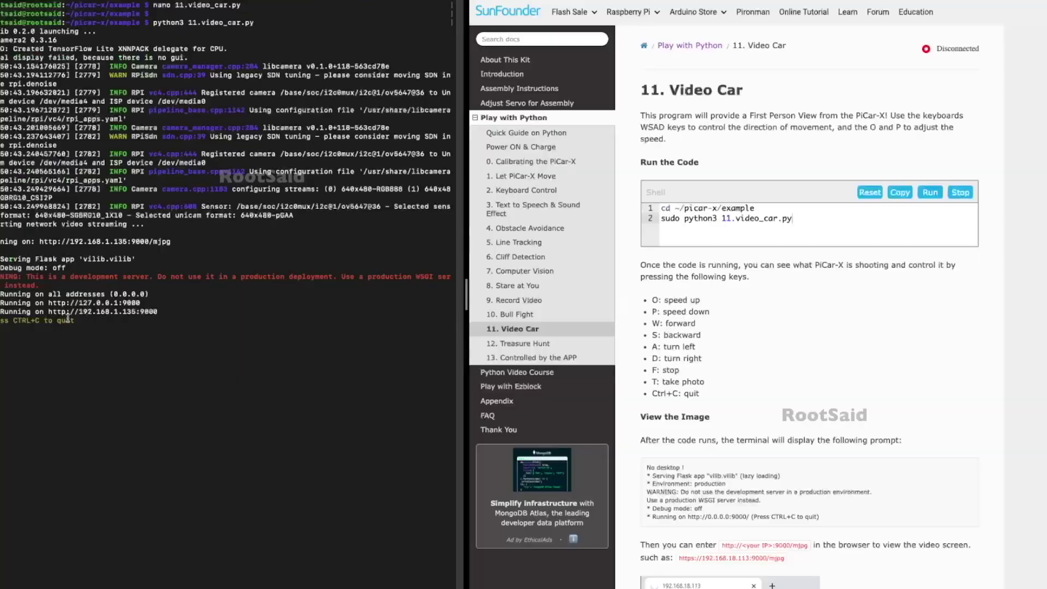
Drive the PiCar-X forward and steer it left and right with the O, W, A and D keys
{"action": "key", "text": "o"}
{"action": "key", "text": "w"}
{"action": "key", "text": "a"}
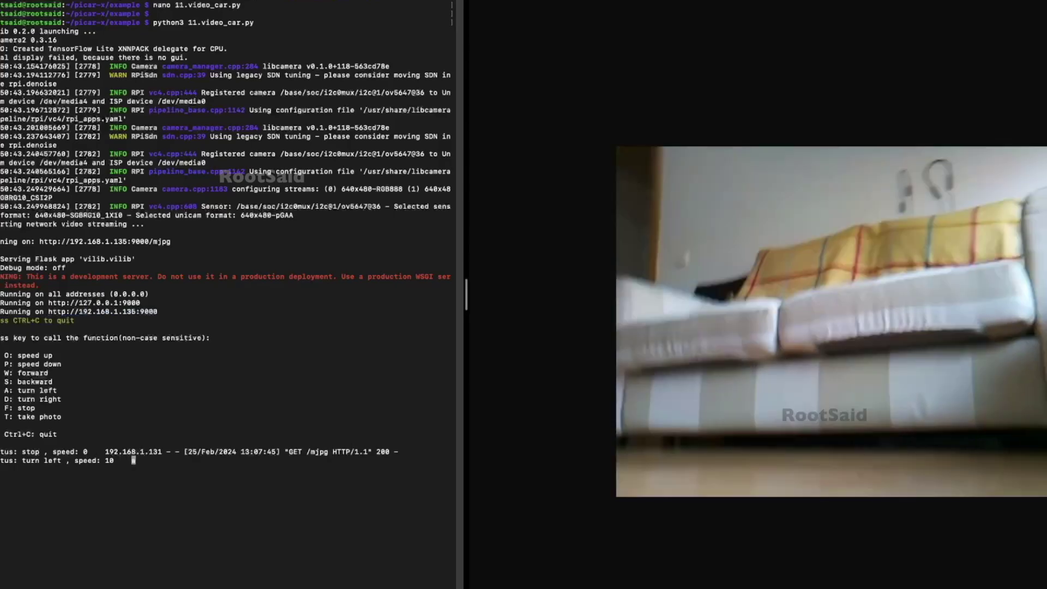
{"action": "key", "text": "d"}
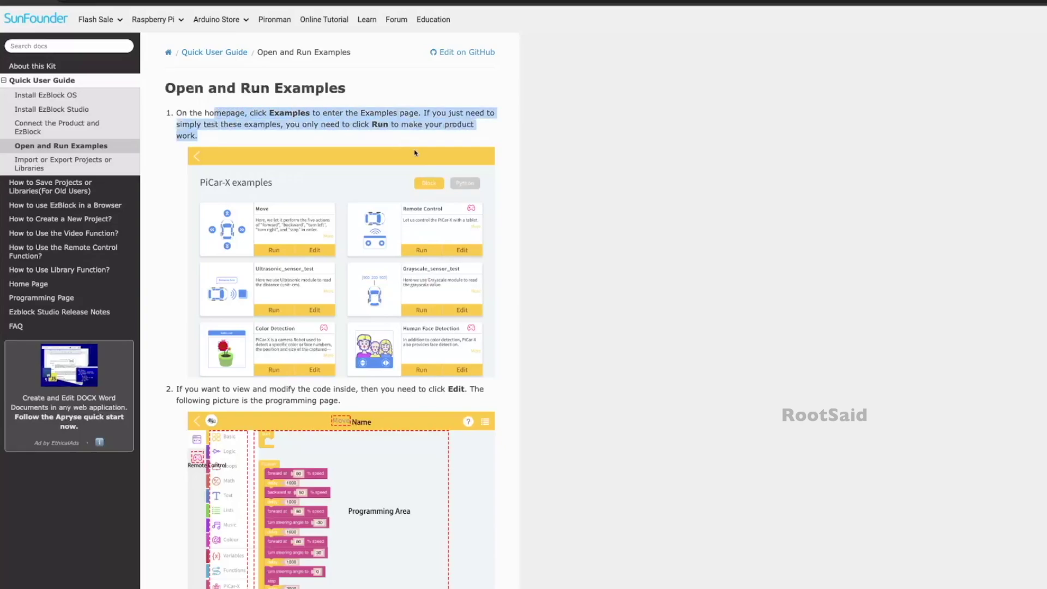
{"action": "scroll", "coordinate": [329, 171], "scroll_direction": "down", "scroll_amount": 2}
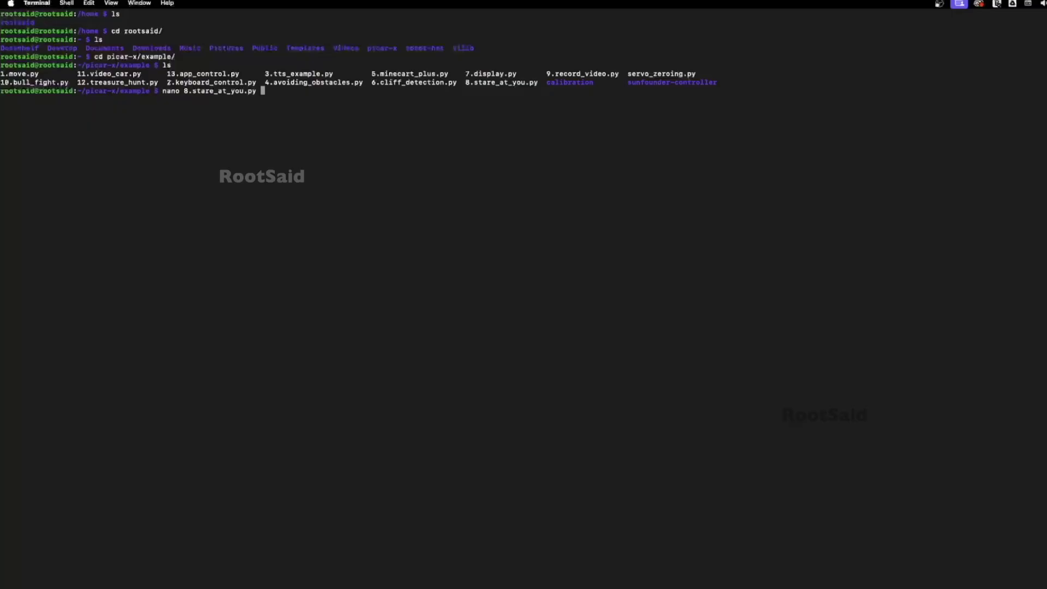
Open 8.stare_at_you.py in nano and bring focus back to the terminal
{"action": "key", "text": "Return"}
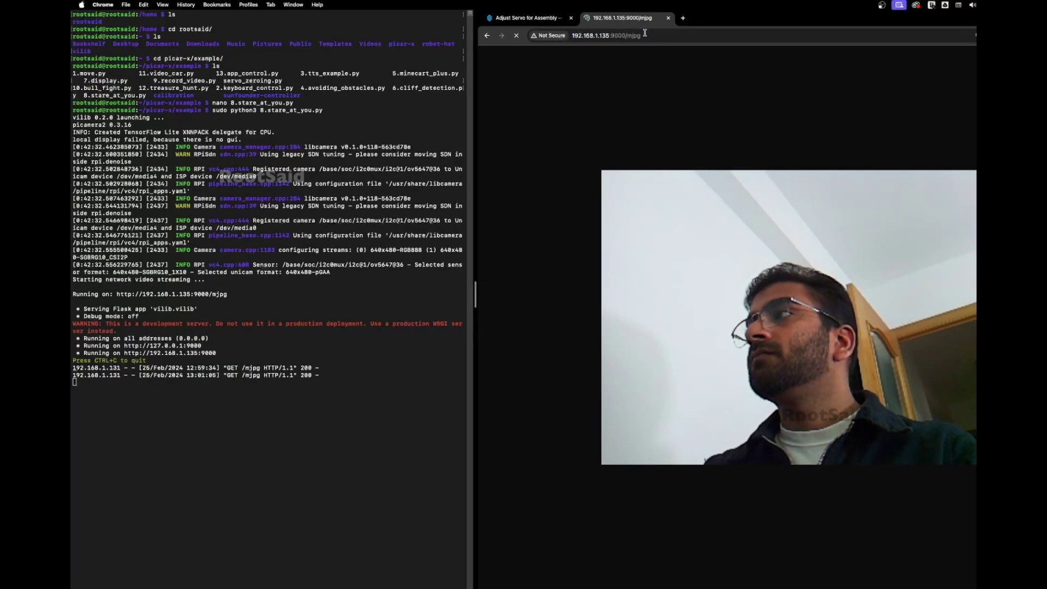
{"action": "left_click", "coordinate": [312, 325]}
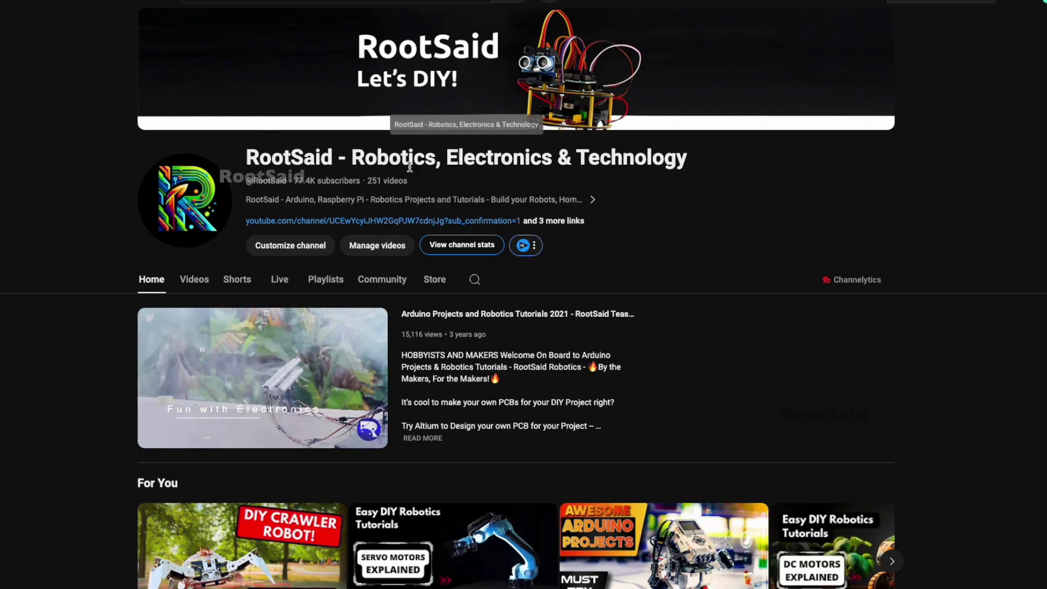
{"action": "scroll", "coordinate": [725, 325], "scroll_direction": "down", "scroll_amount": 3}
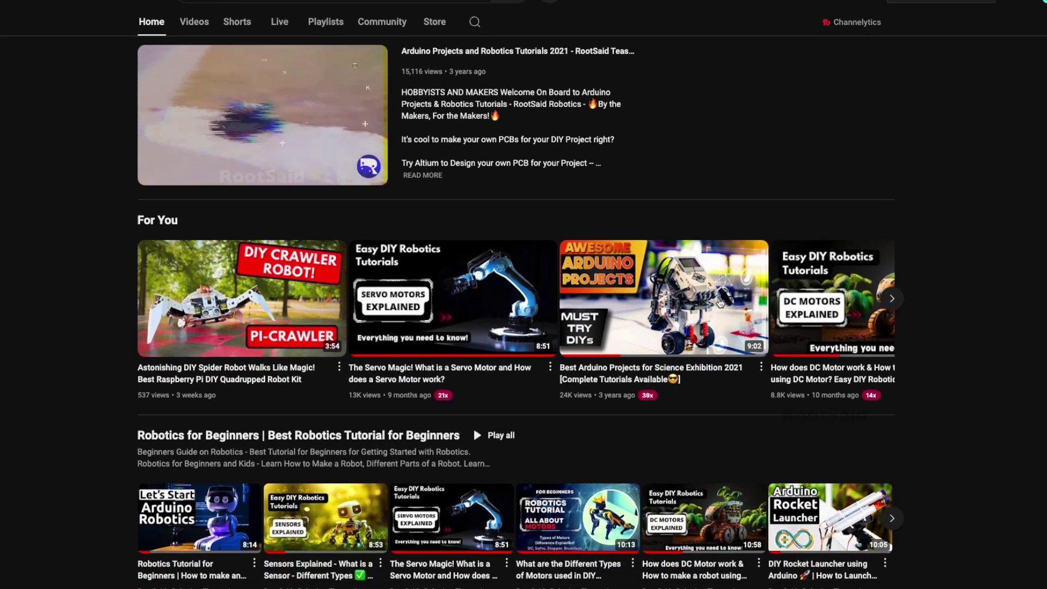
{"action": "scroll", "coordinate": [701, 281], "scroll_direction": "down", "scroll_amount": 2}
{"action": "scroll", "coordinate": [703, 281], "scroll_direction": "down", "scroll_amount": 2}
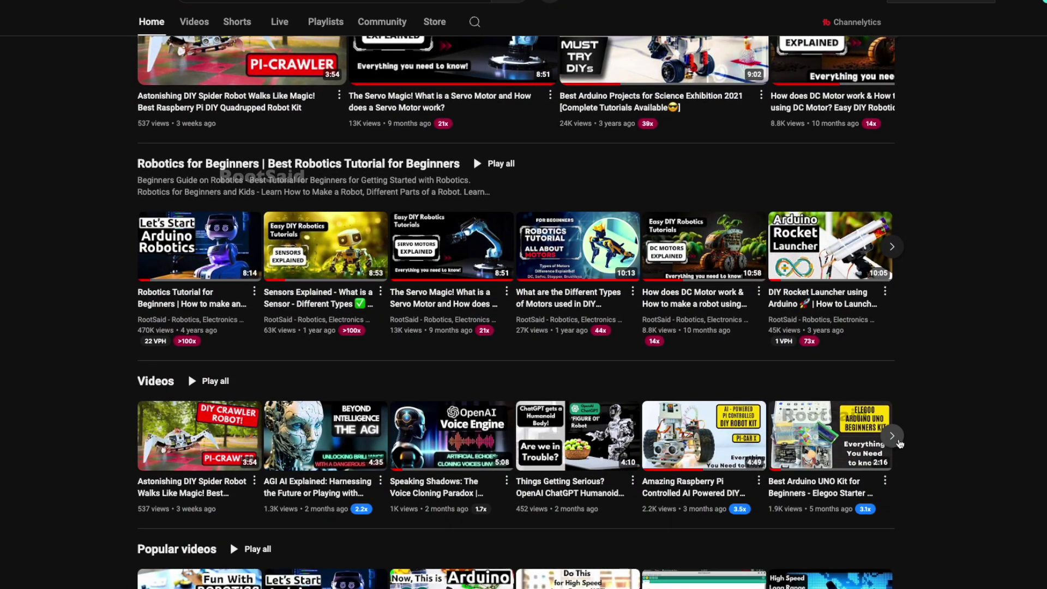
Advance the RootSaid Videos carousel to the next set of videos
{"action": "left_click", "coordinate": [898, 441]}
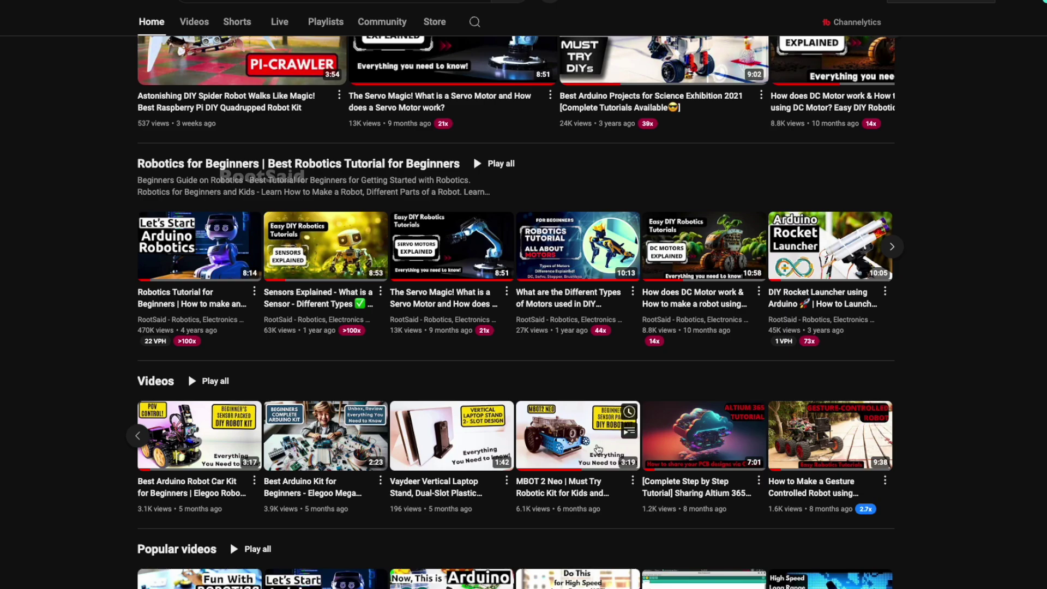
{"action": "scroll", "coordinate": [595, 443], "scroll_direction": "down", "scroll_amount": 1}
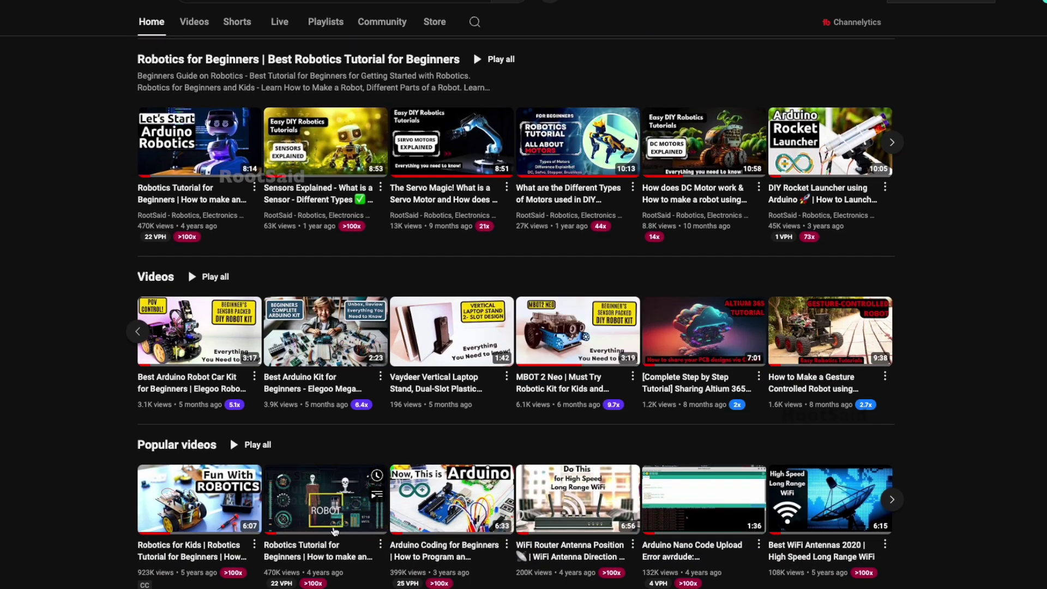
{"action": "scroll", "coordinate": [344, 530], "scroll_direction": "up", "scroll_amount": 3}
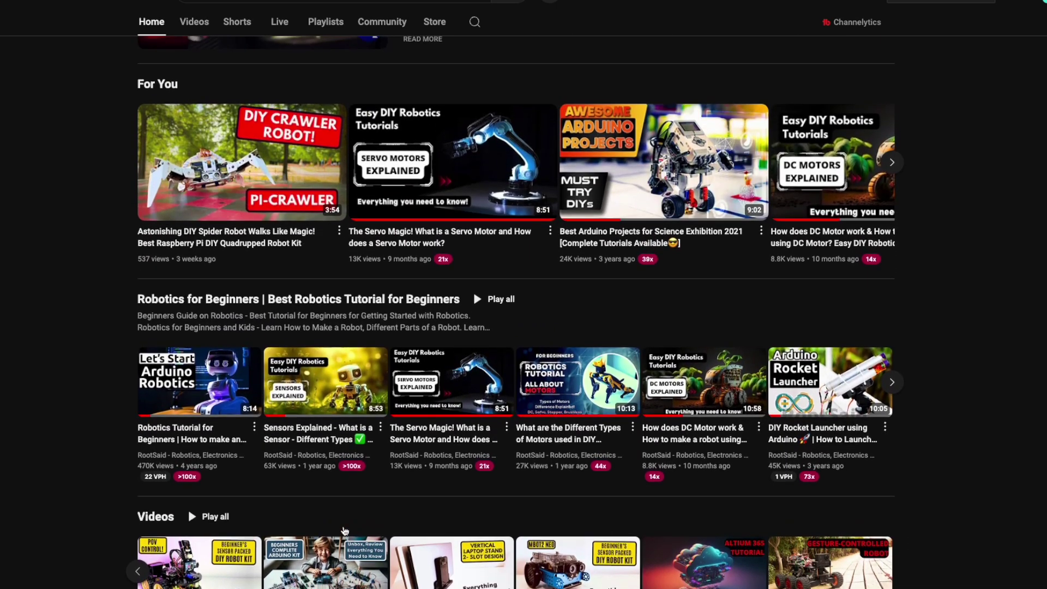